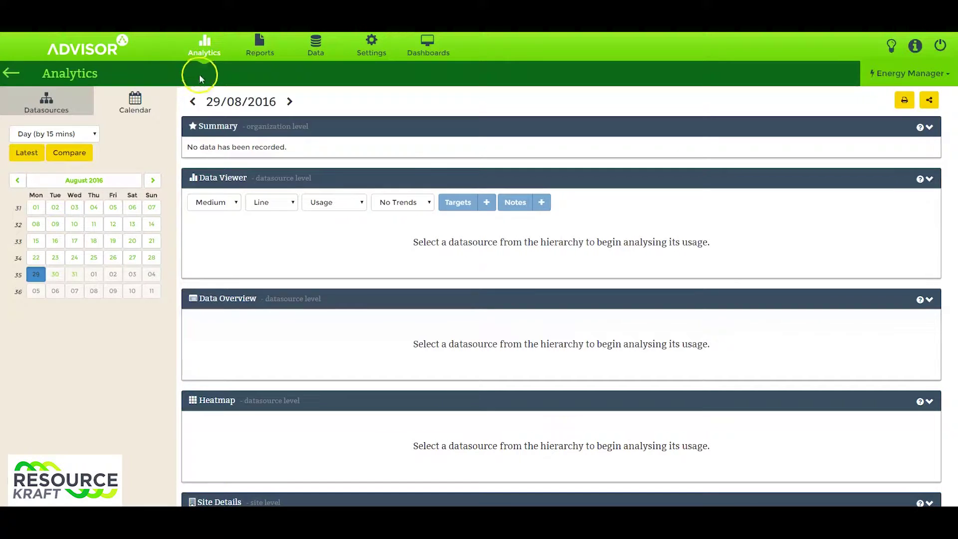
- Set the analysis date to 18 March 2015 in the calendar
click(18, 181)
click(17, 181)
click(17, 181)
click(18, 181)
click(17, 181)
click(18, 181)
click(17, 181)
click(17, 181)
click(17, 181)
click(18, 181)
click(18, 180)
click(18, 181)
click(17, 181)
click(18, 181)
click(17, 181)
click(17, 180)
click(17, 180)
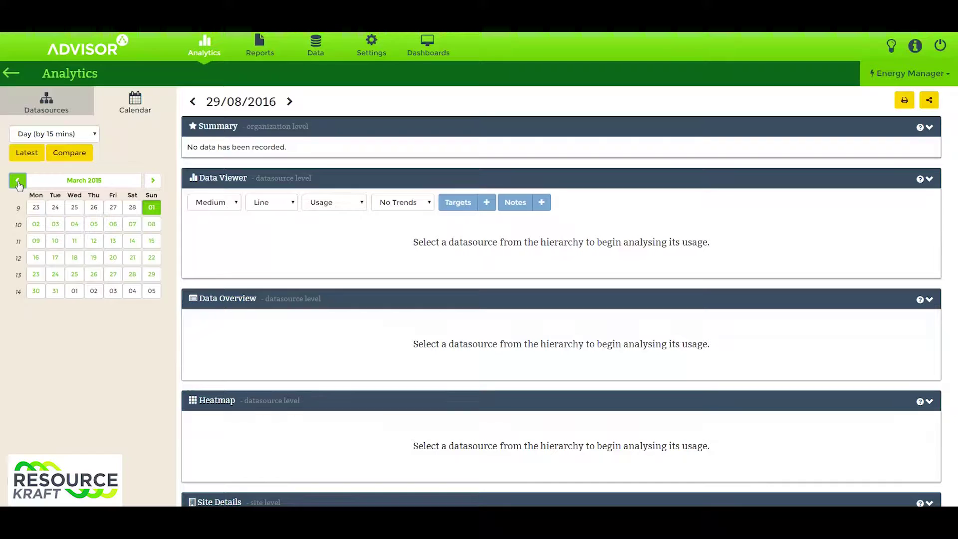
click(75, 257)
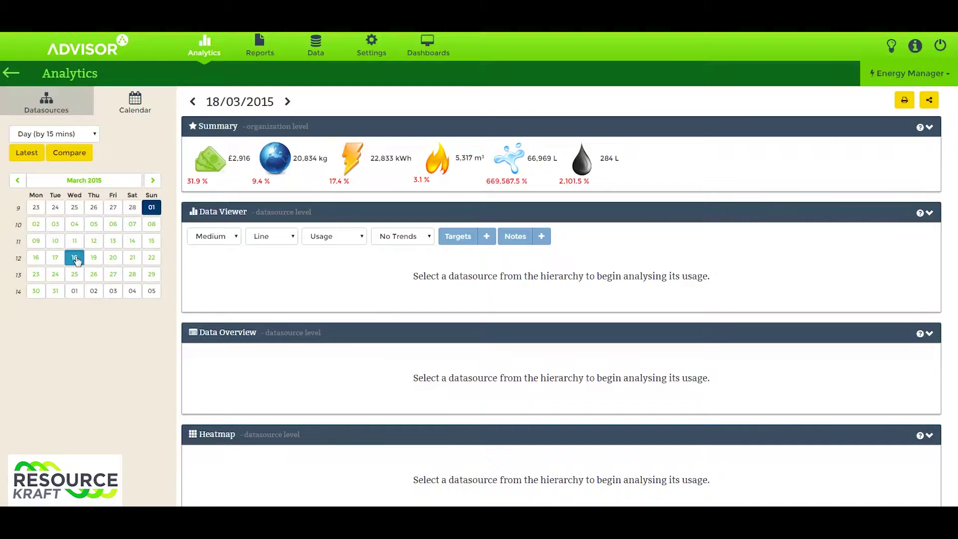
- Show the Main Factory's Electricity utility as the datasource for the analysis
click(41, 109)
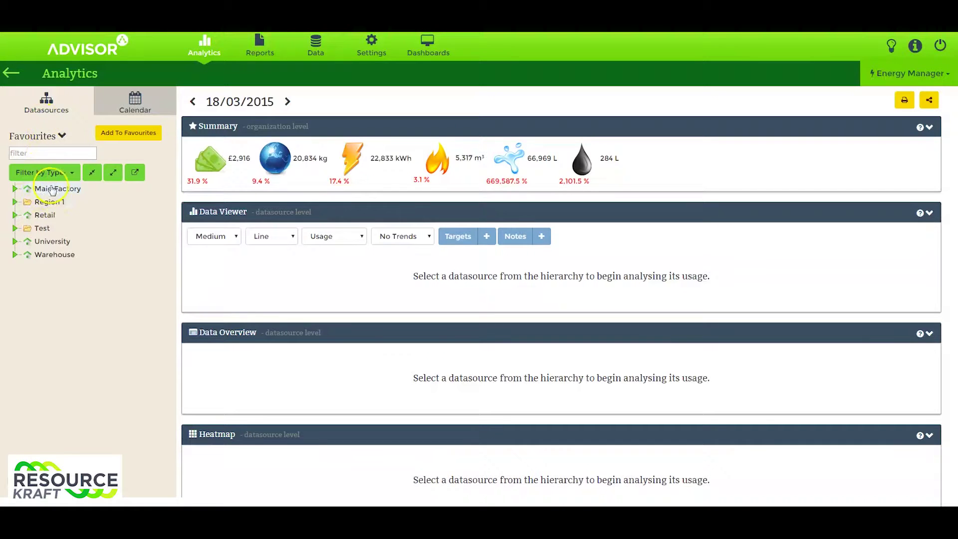
click(27, 151)
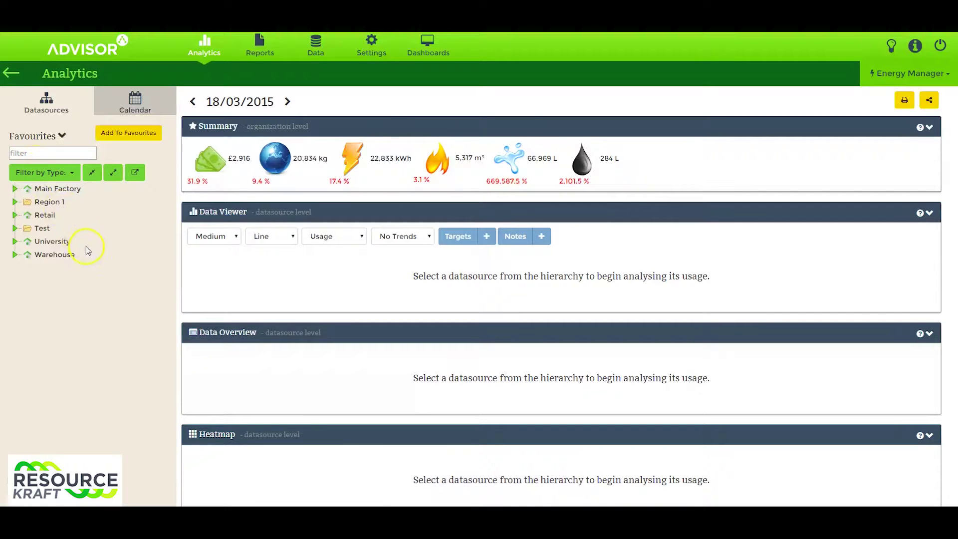
click(44, 190)
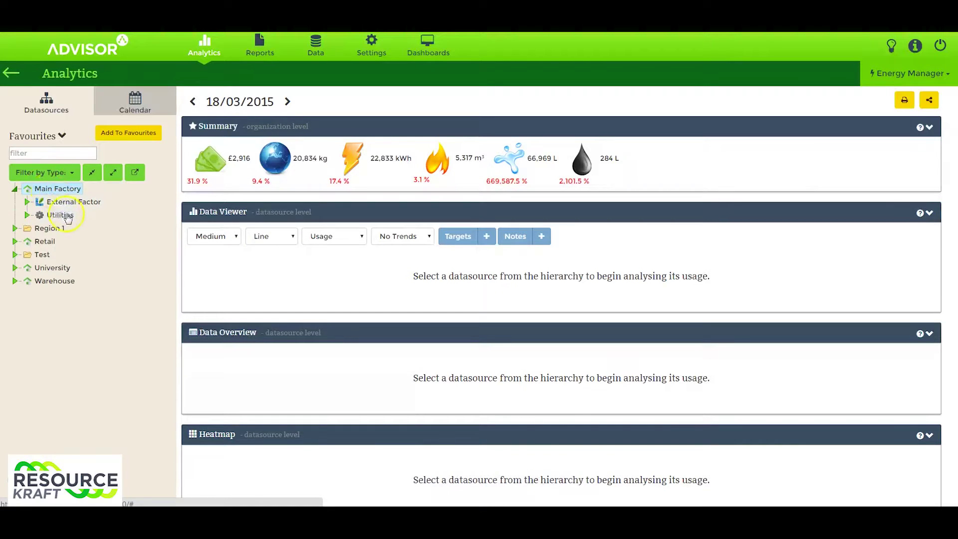
click(68, 219)
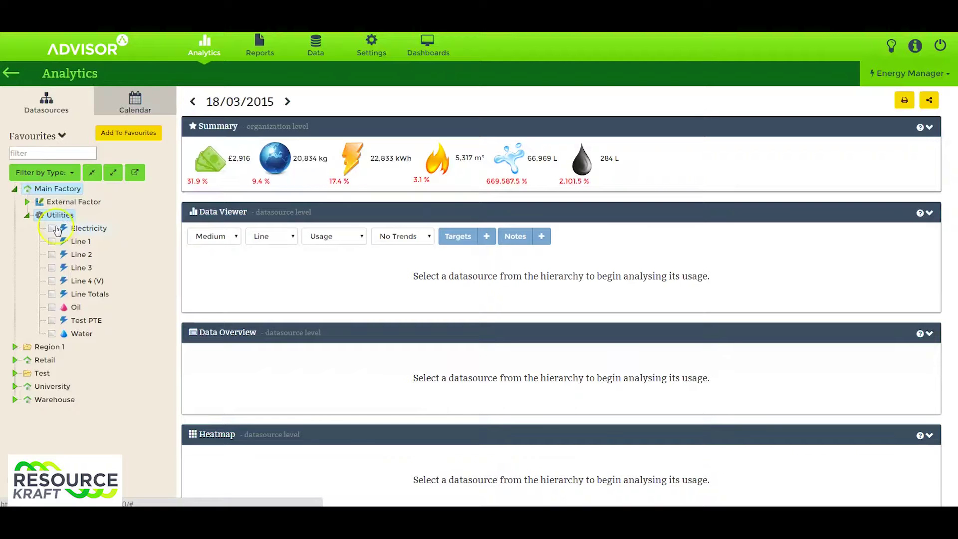
click(52, 229)
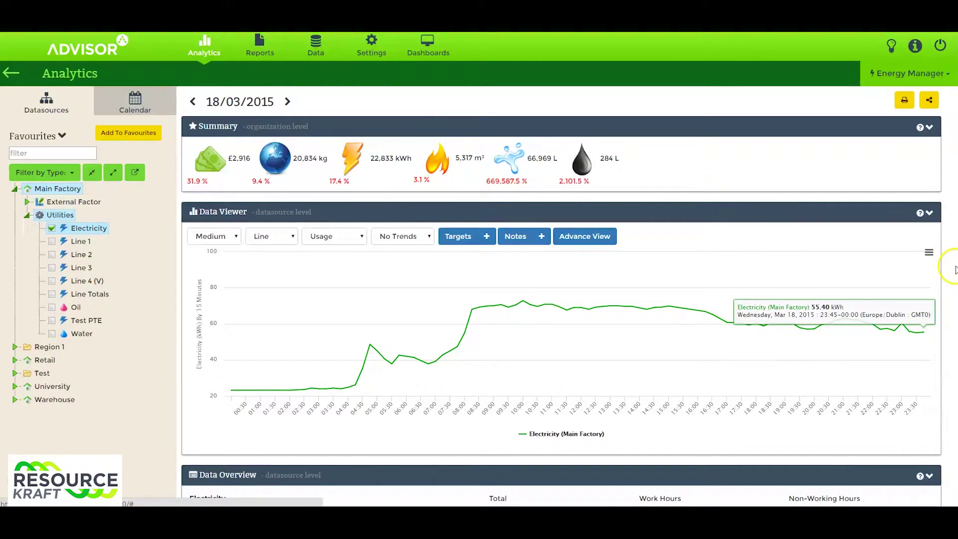
- Collapse all analytics sections and expand them all again
click(929, 214)
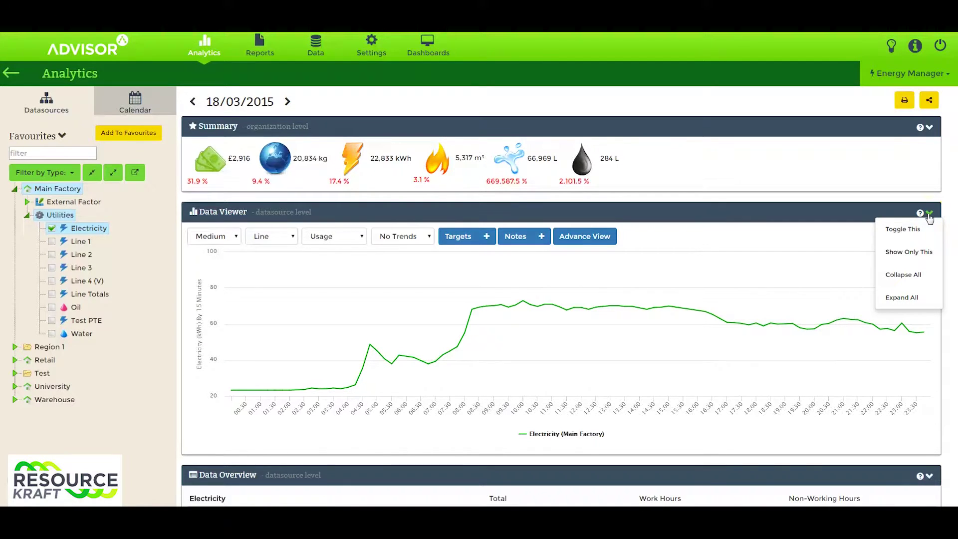
click(914, 281)
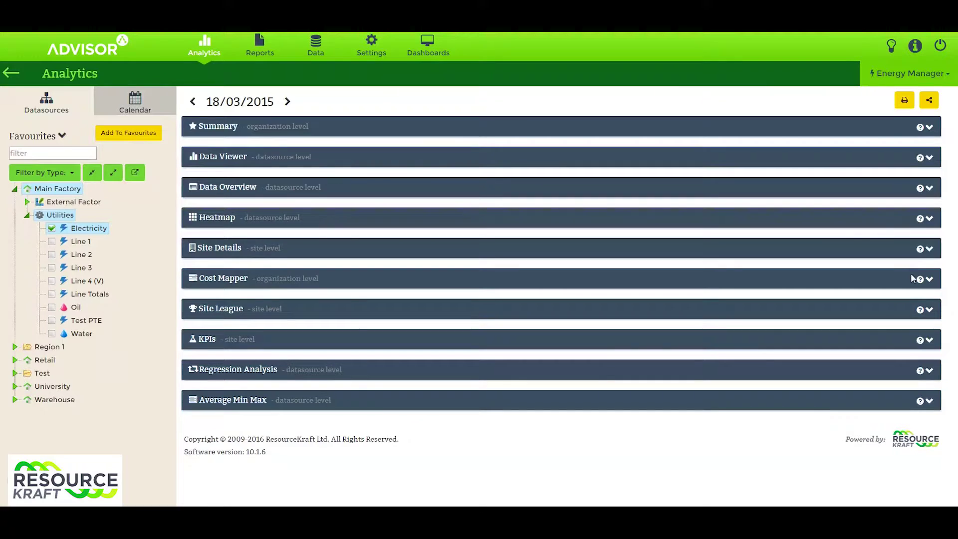
click(928, 189)
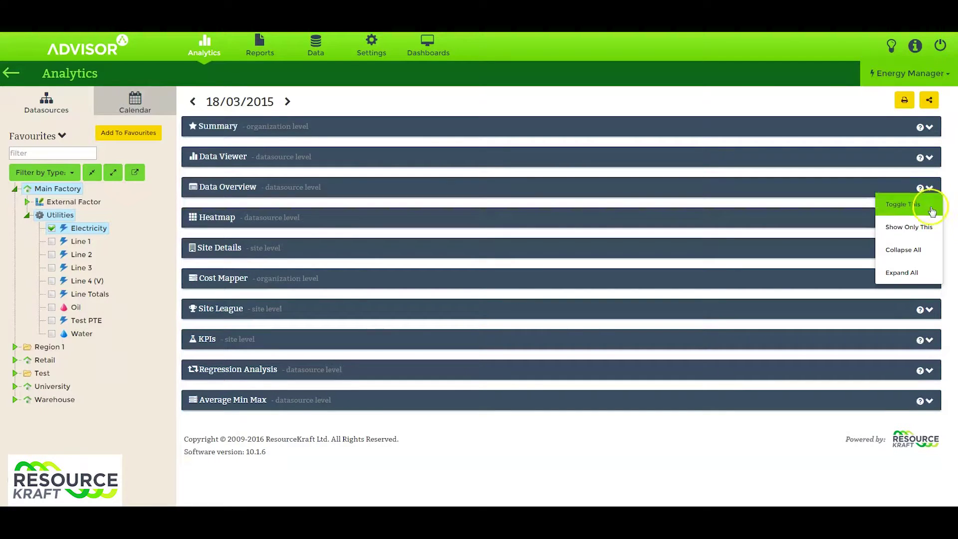
click(910, 272)
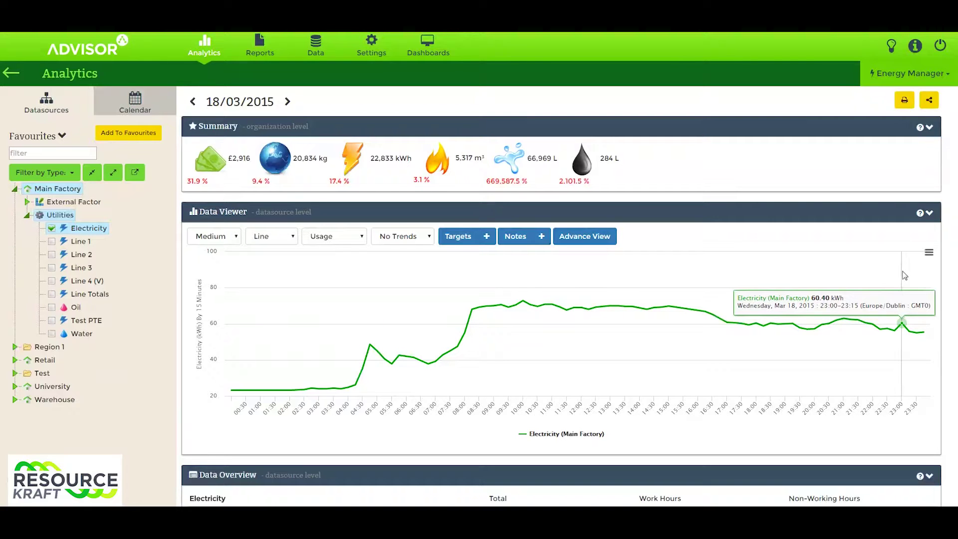
click(856, 287)
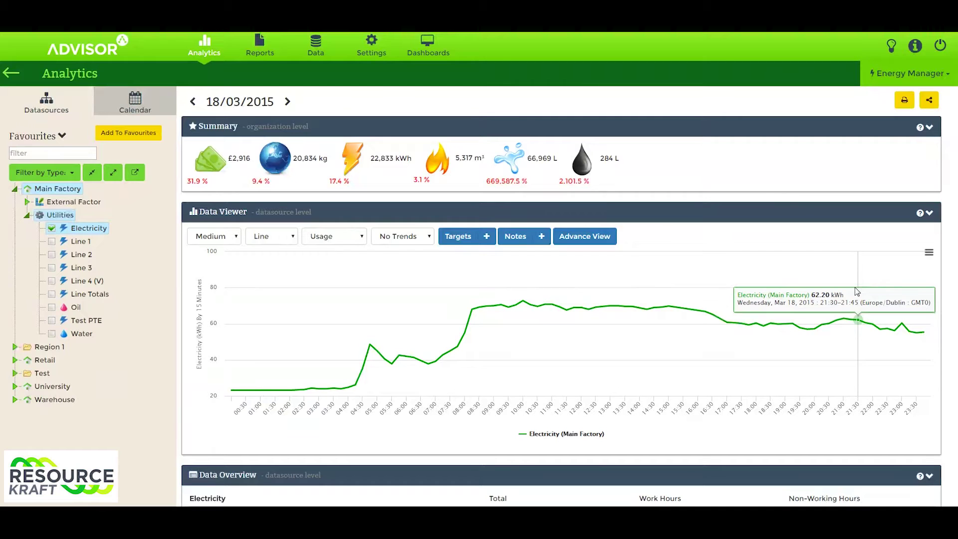
- Open the calendar and examine the granularity options, keeping Day (by 15 mins)
click(128, 102)
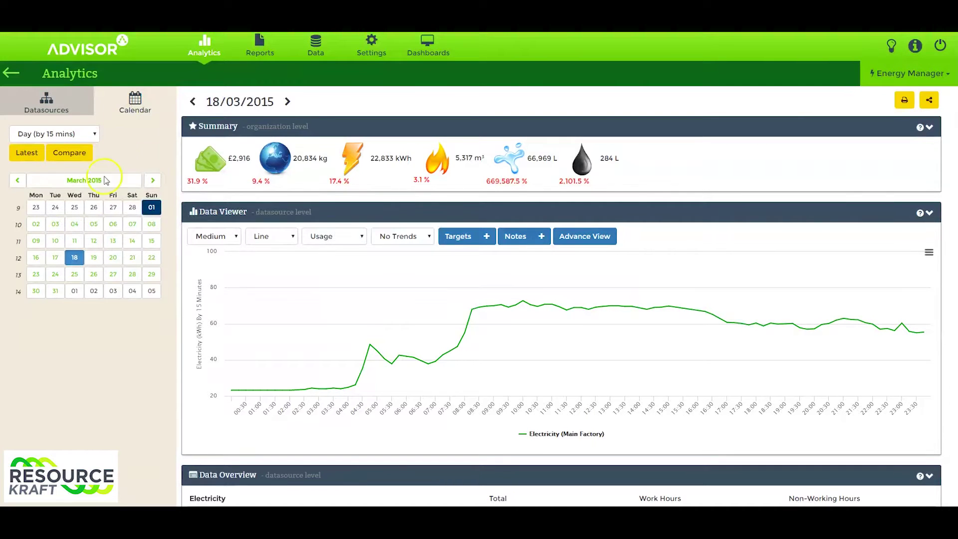
click(129, 265)
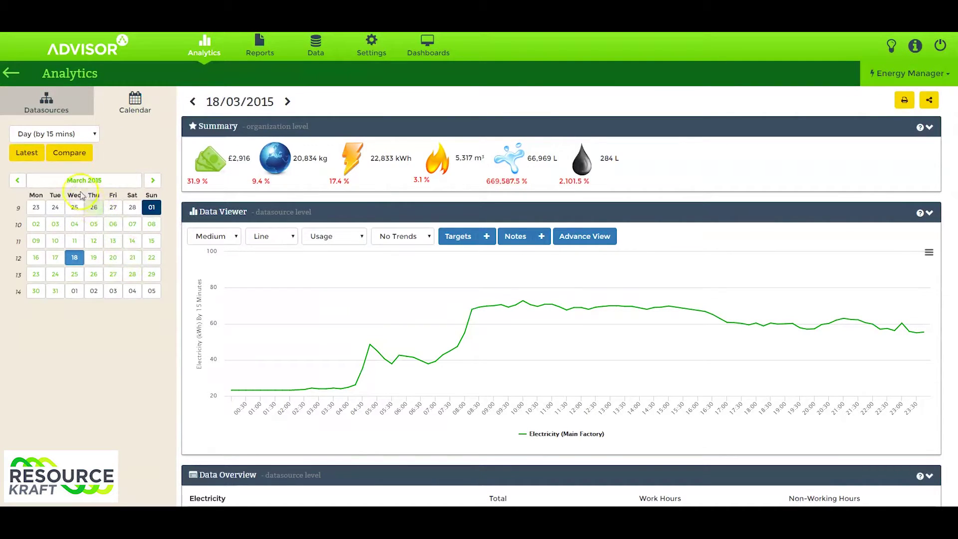
click(43, 130)
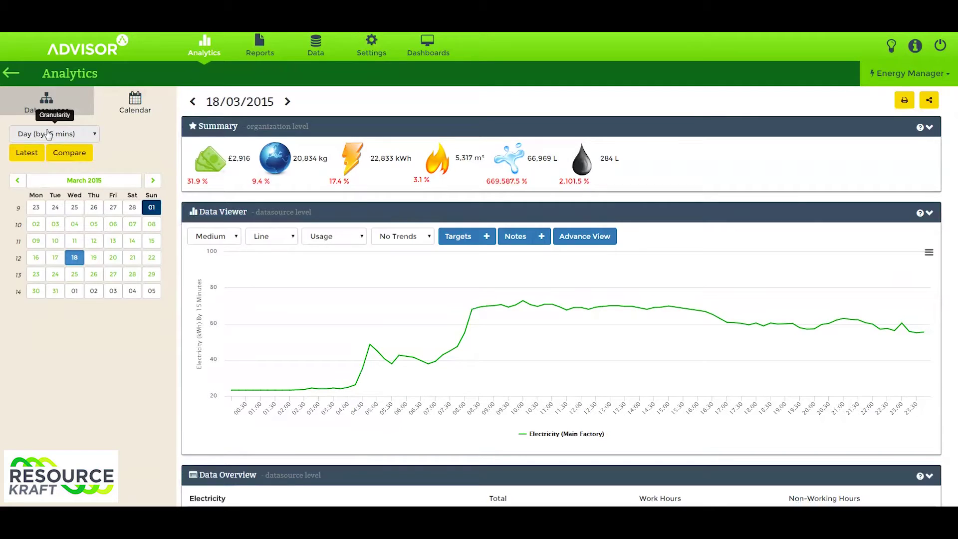
click(81, 141)
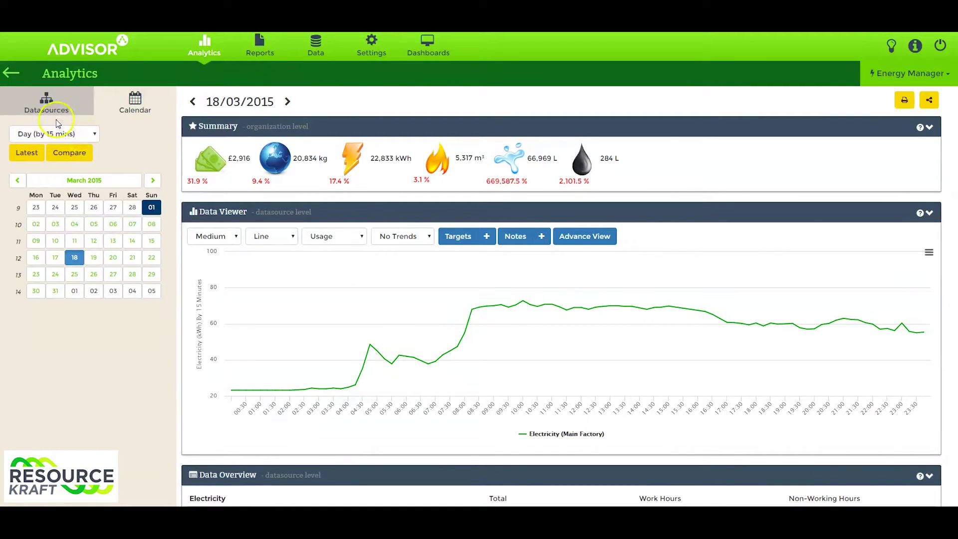
click(95, 137)
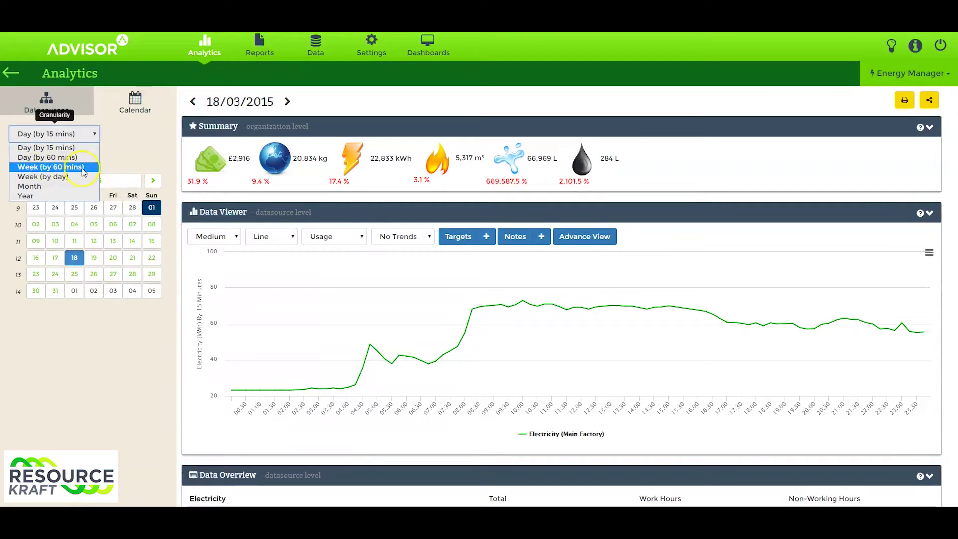
click(59, 179)
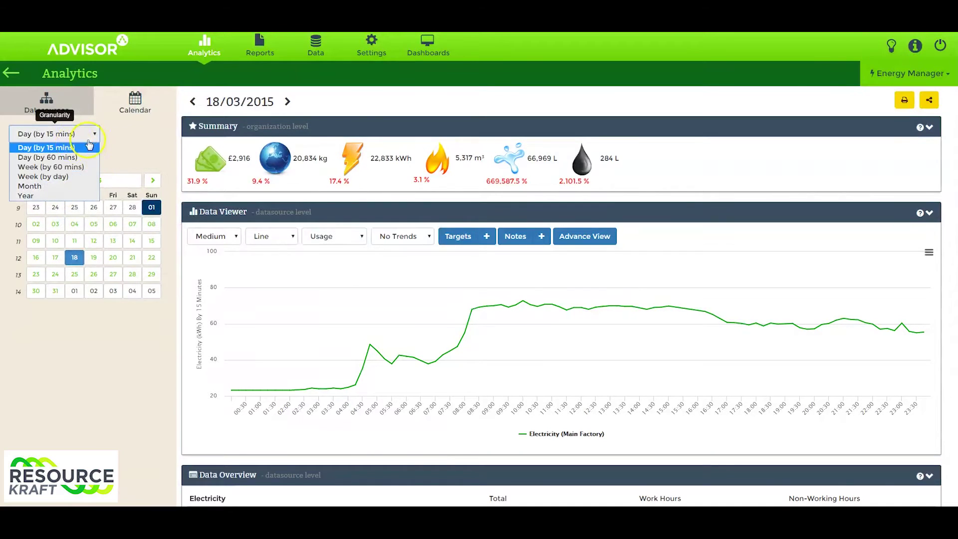
click(74, 147)
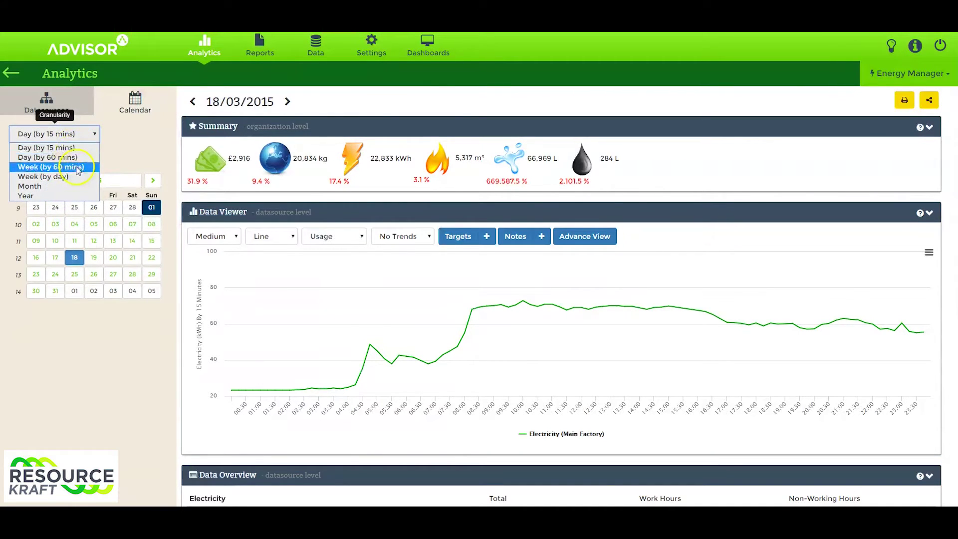
click(140, 144)
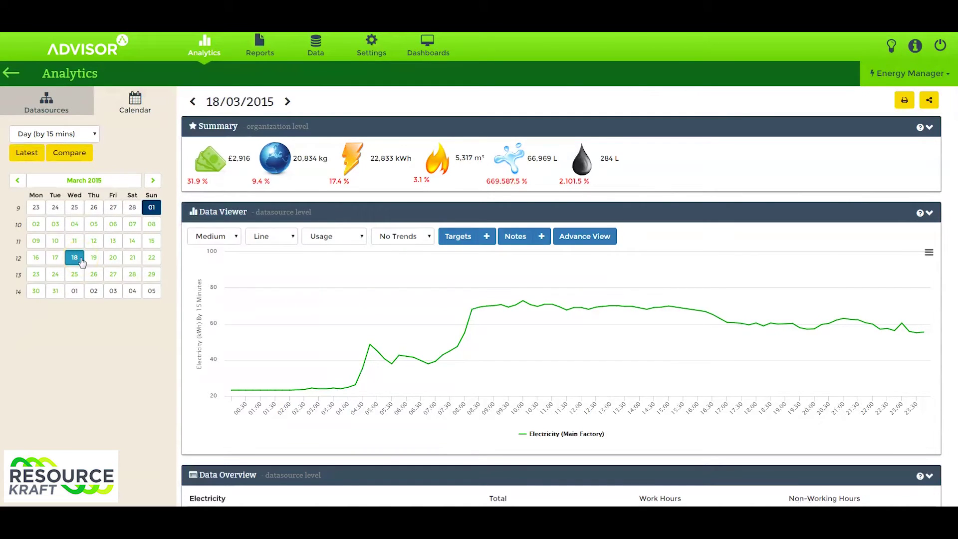
- Compare the selected day's electricity usage with 25 March 2015
click(71, 153)
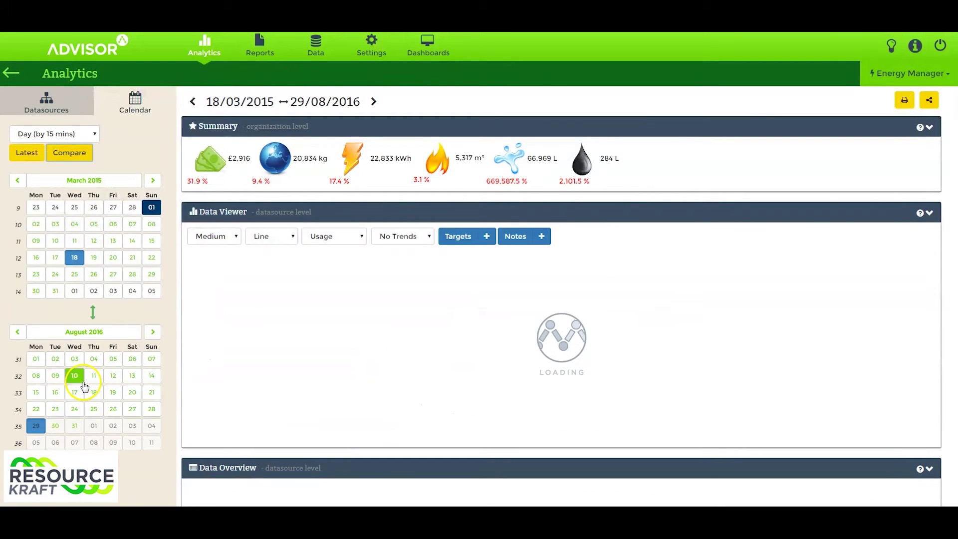
click(17, 332)
click(17, 332)
click(17, 332)
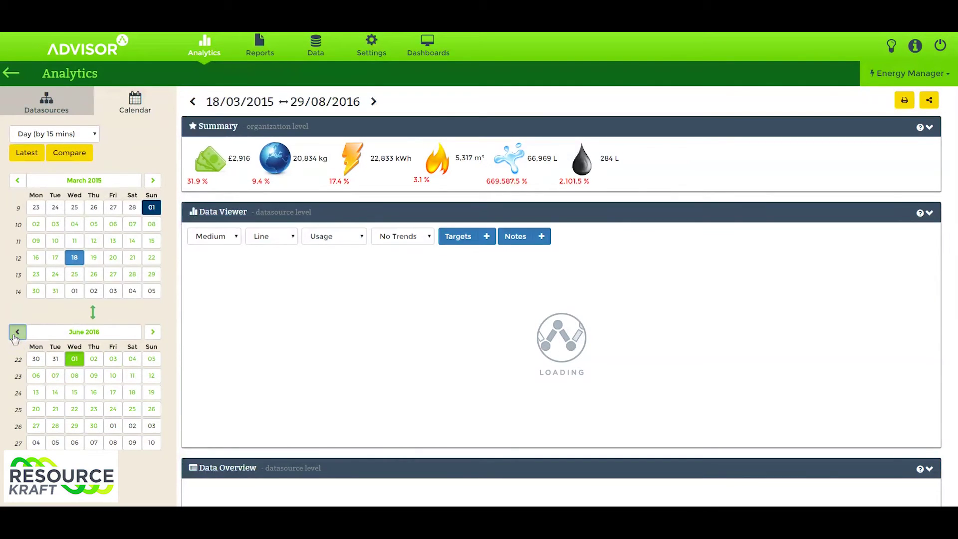
click(17, 332)
click(17, 332)
click(17, 332)
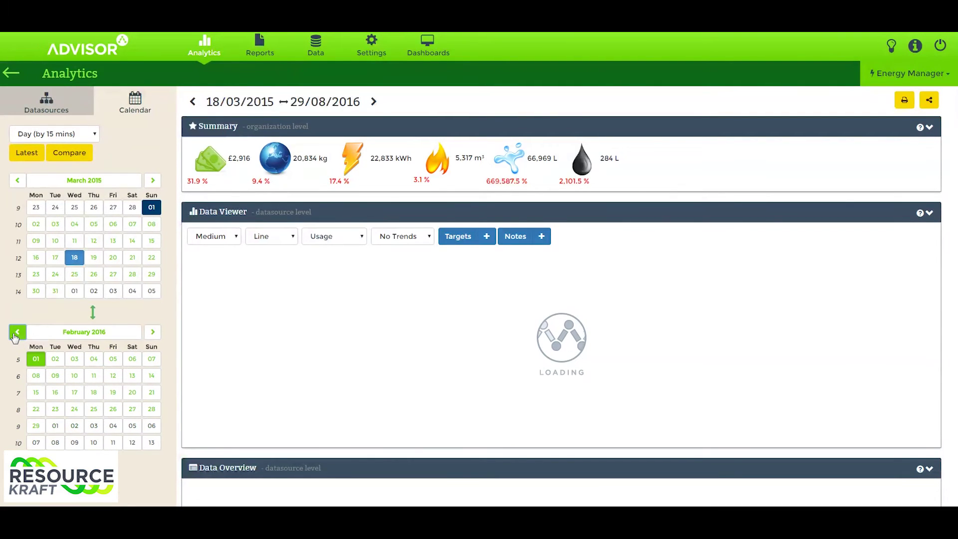
click(17, 332)
click(17, 332)
click(17, 332)
click(17, 332)
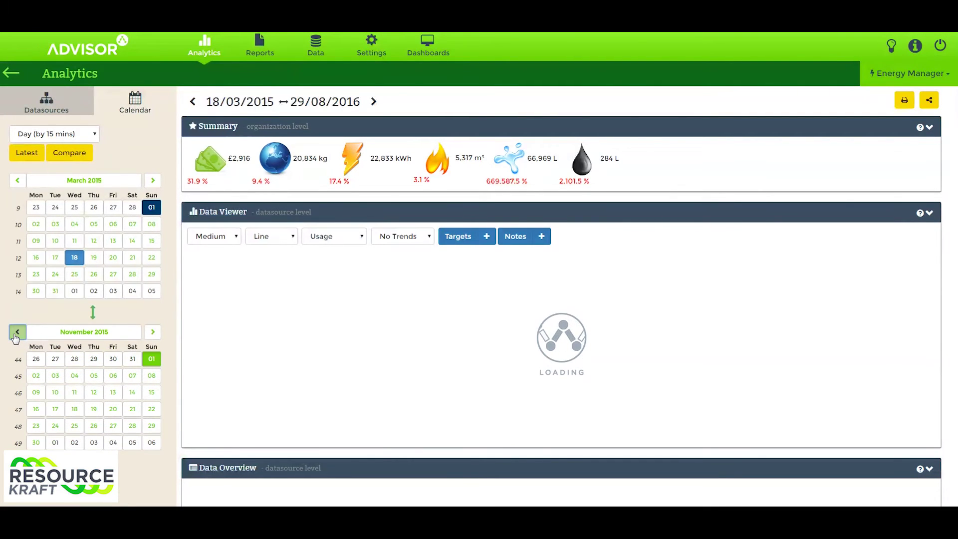
click(17, 331)
click(17, 332)
click(17, 332)
click(17, 332)
click(17, 332)
click(17, 332)
click(17, 332)
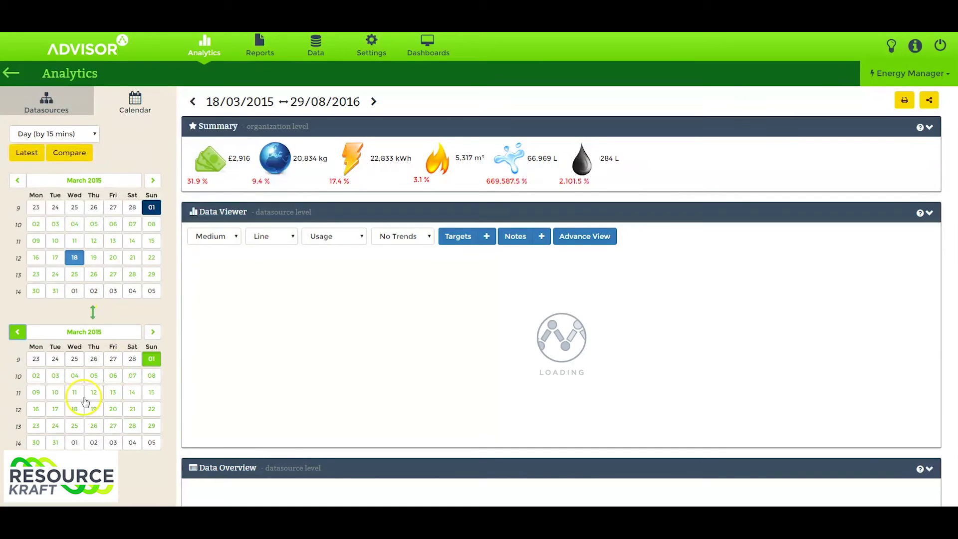
click(75, 425)
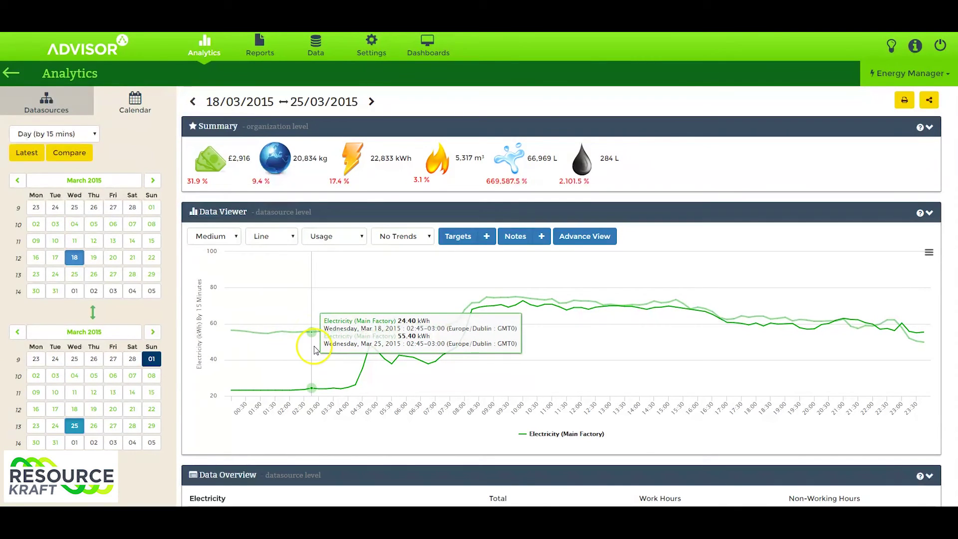
- Examine the two days' electricity usage lines in the Data Viewer chart from the early hours to late morning
click(251, 334)
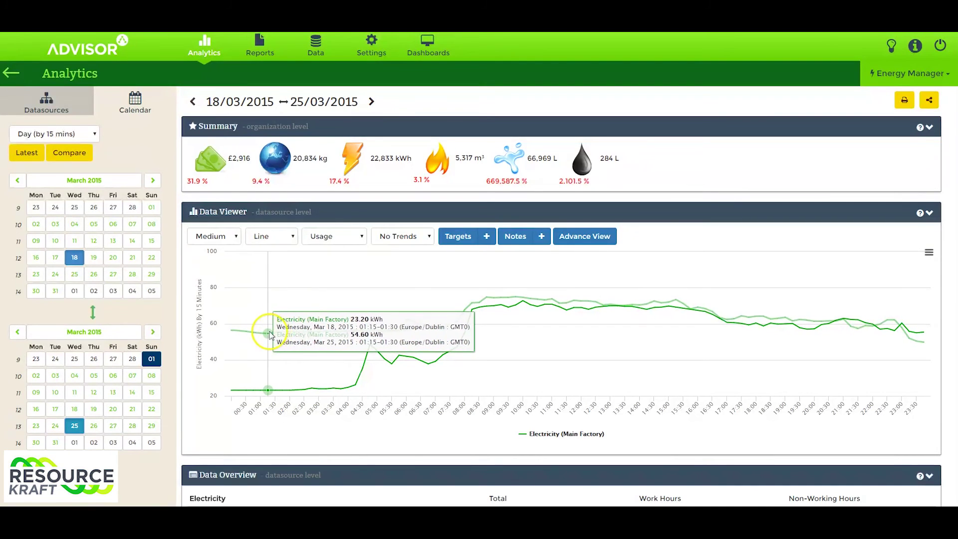
click(322, 331)
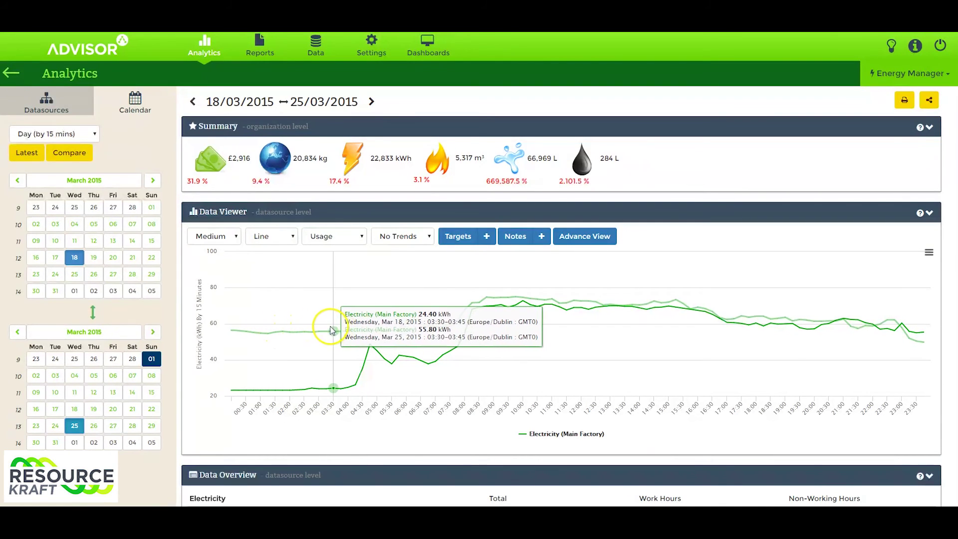
click(385, 333)
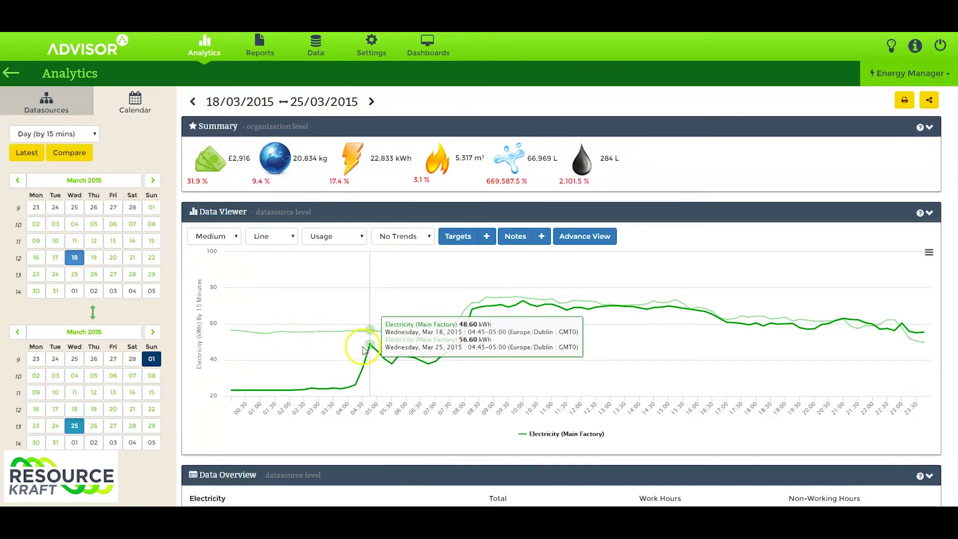
click(338, 387)
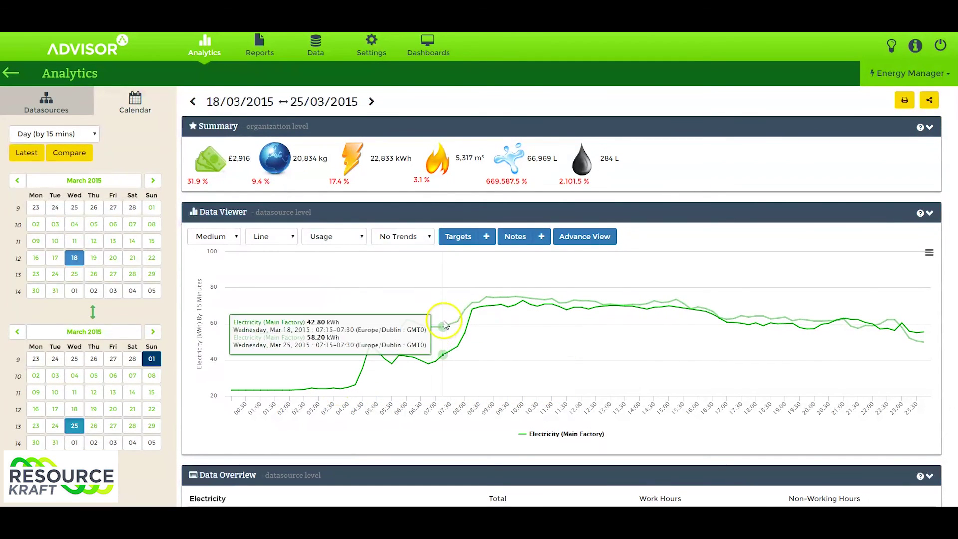
click(504, 303)
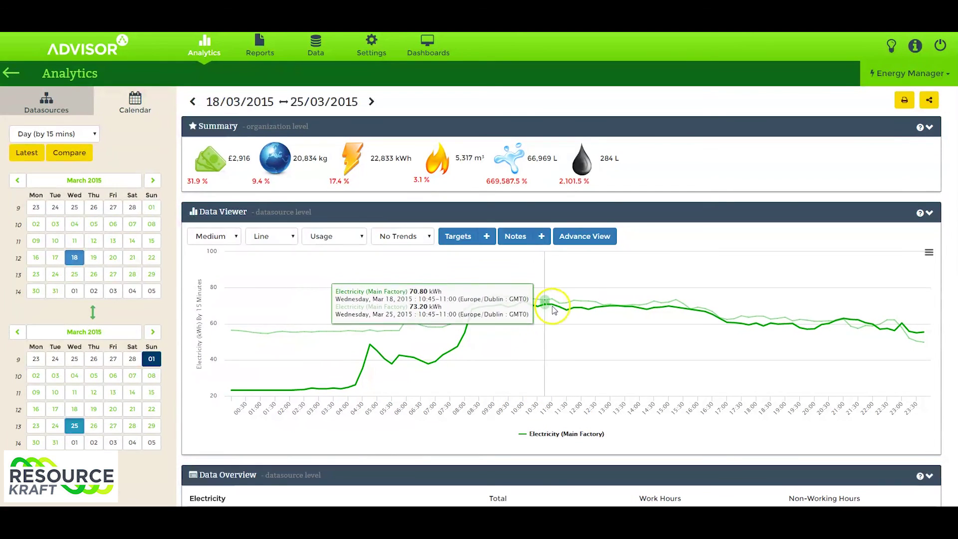